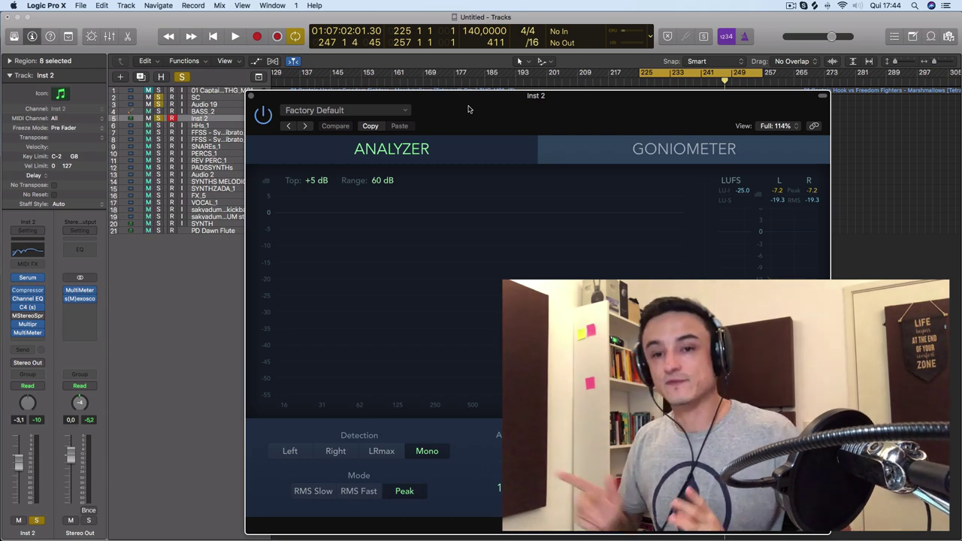
key("ctrl+m")
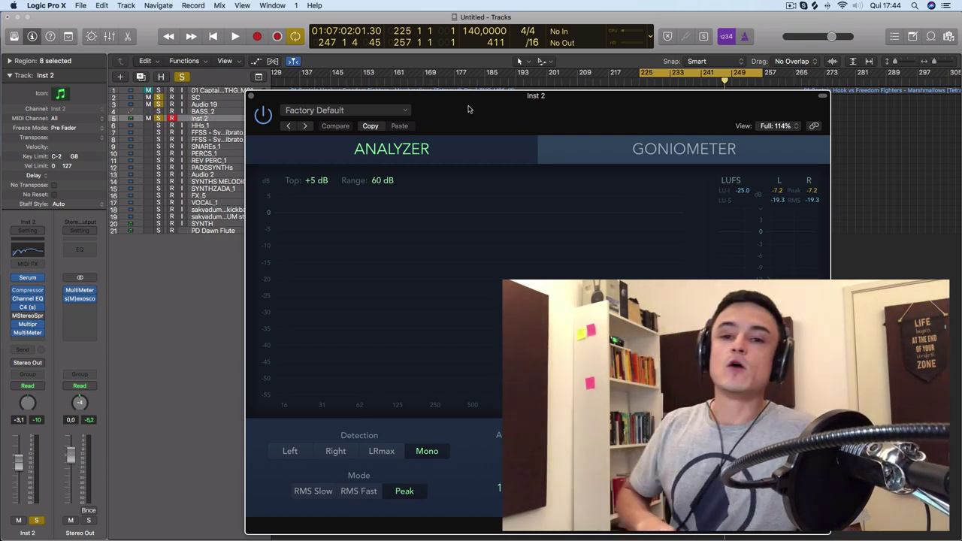
key("ctrl+m")
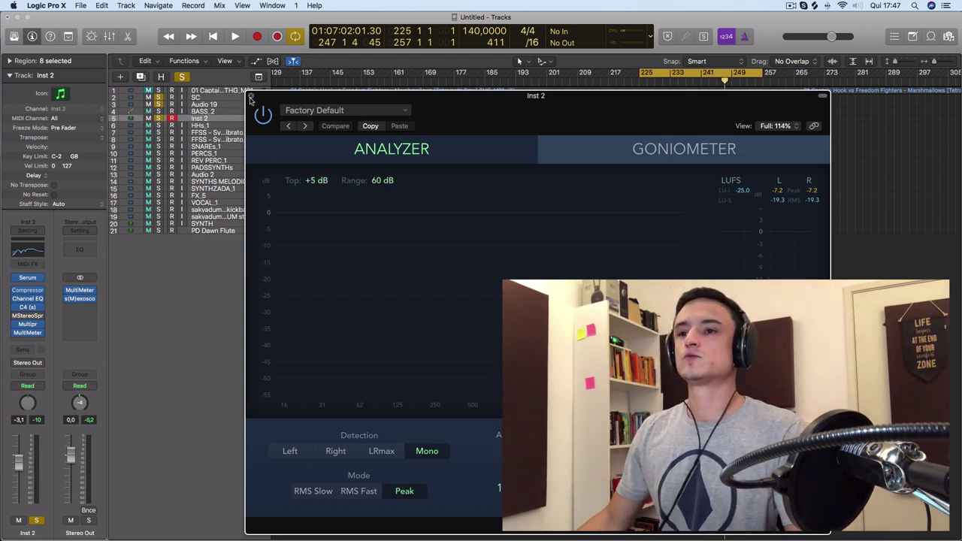
Bring up the Inst 2 channel's MultiMeter and reposition its window so the whole analyzer is in view
left_click_drag(267, 99, 278, 139)
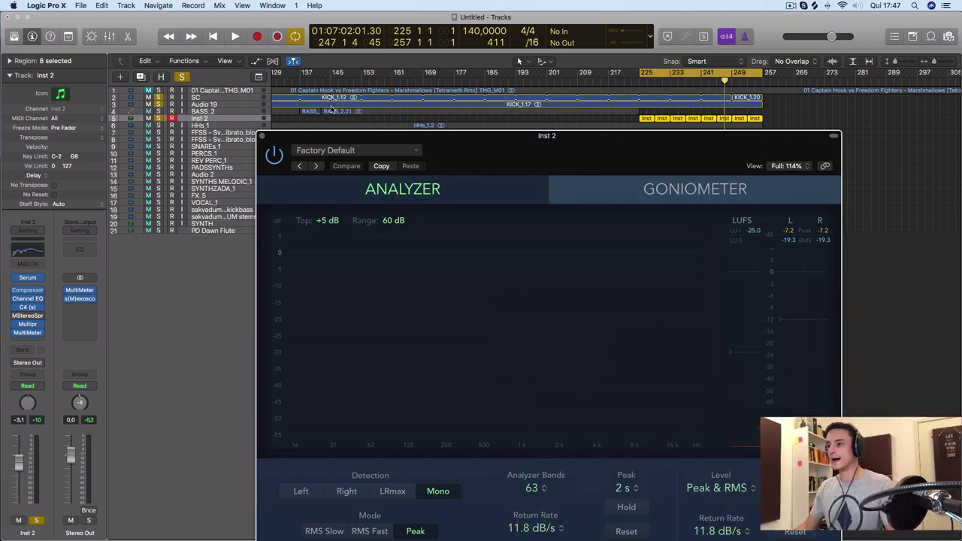
left_click(28, 333)
left_click_drag(494, 145, 460, 83)
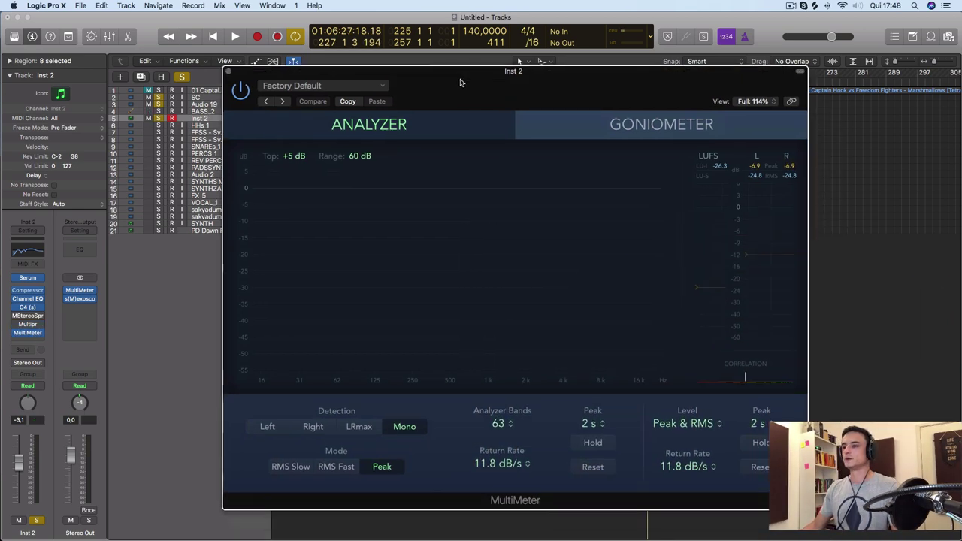
Turn off solo on the SC and Audio 19 tracks so that only Inst 2 plays
key("space")
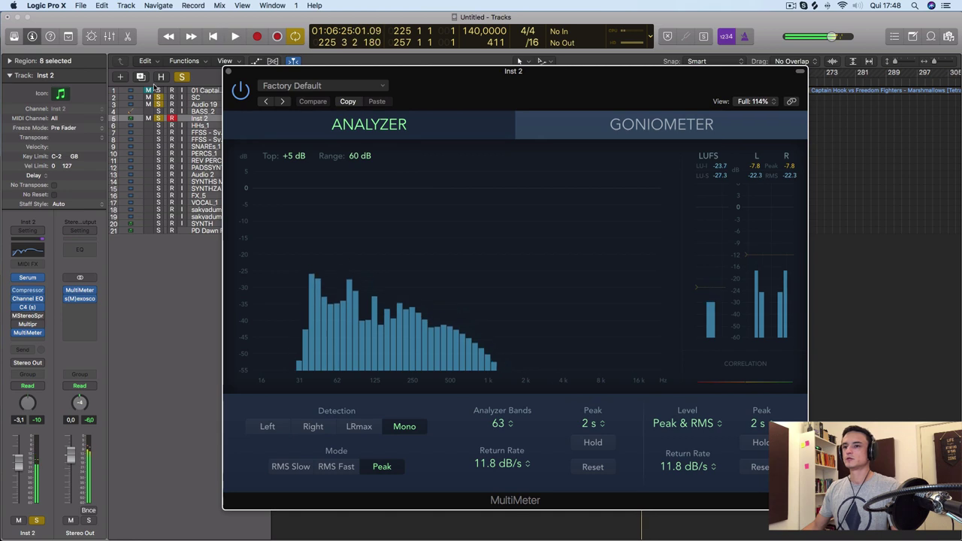
left_click(162, 100)
key("space")
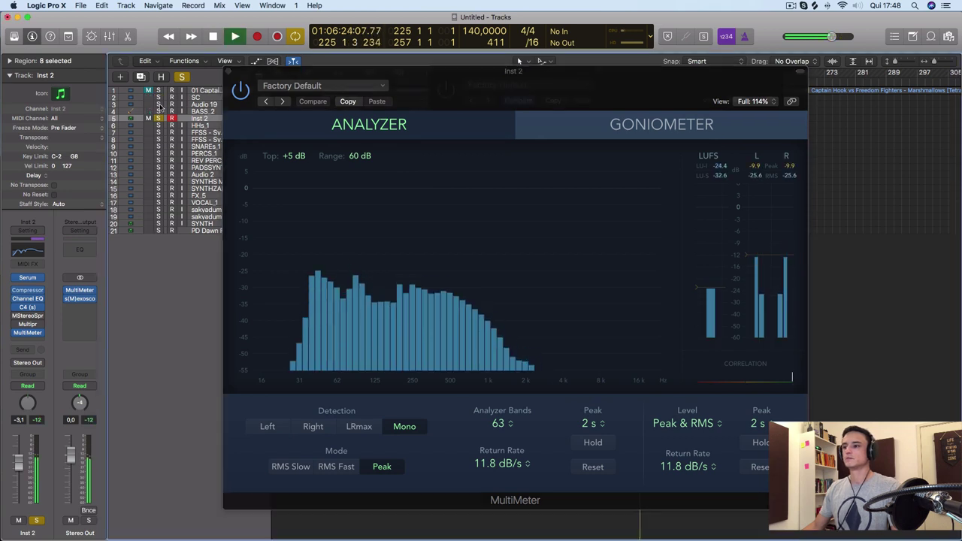
Play and stop the soloed bass loop several times, comparing the notes' peak levels in the MultiMeter
key("space")
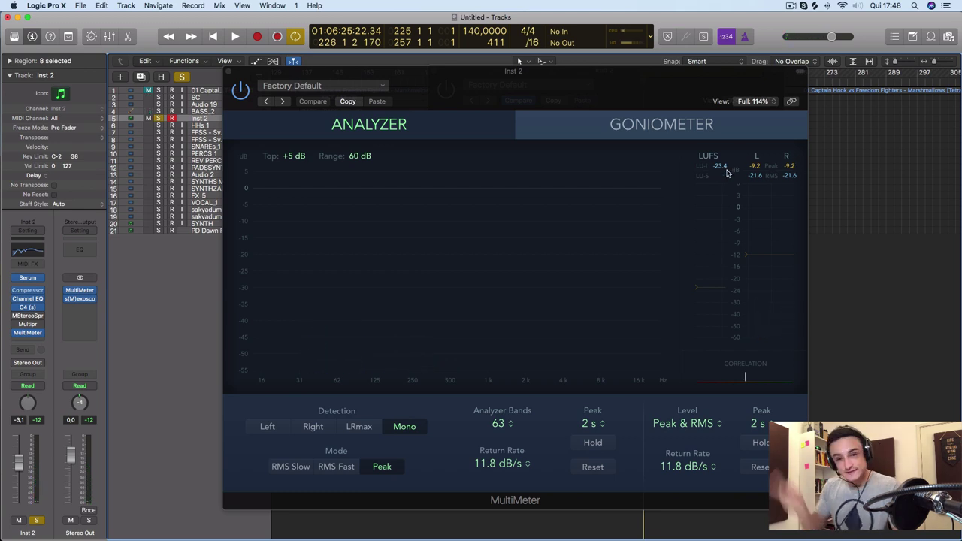
key("space")
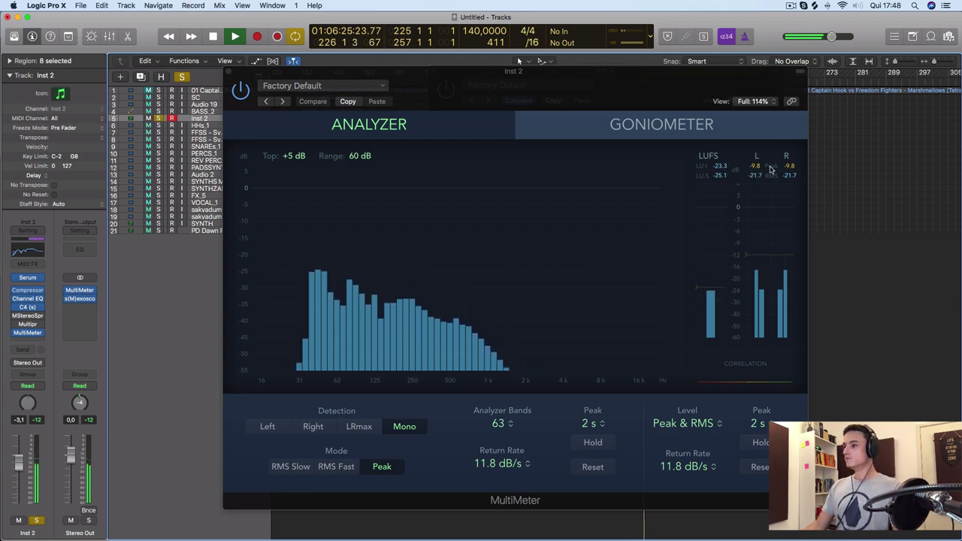
key("space")
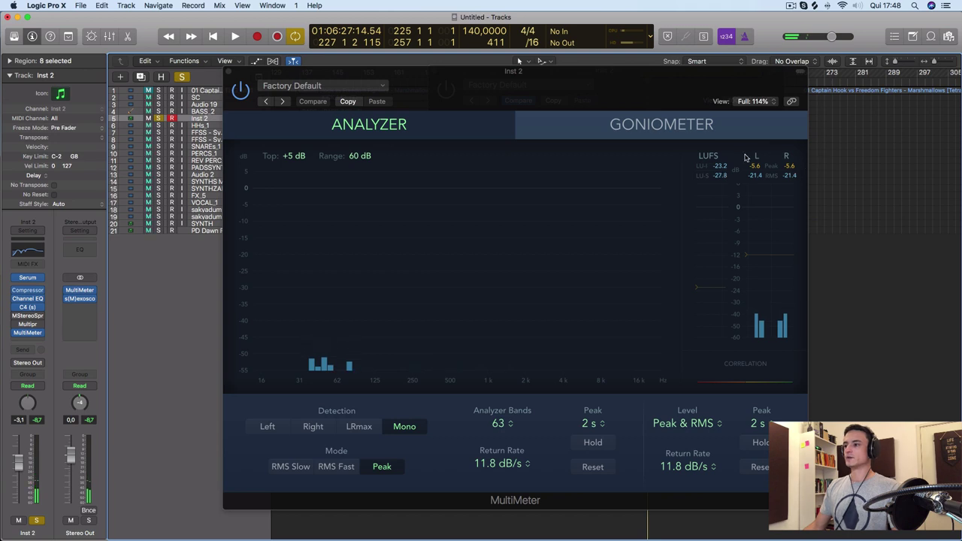
key("space")
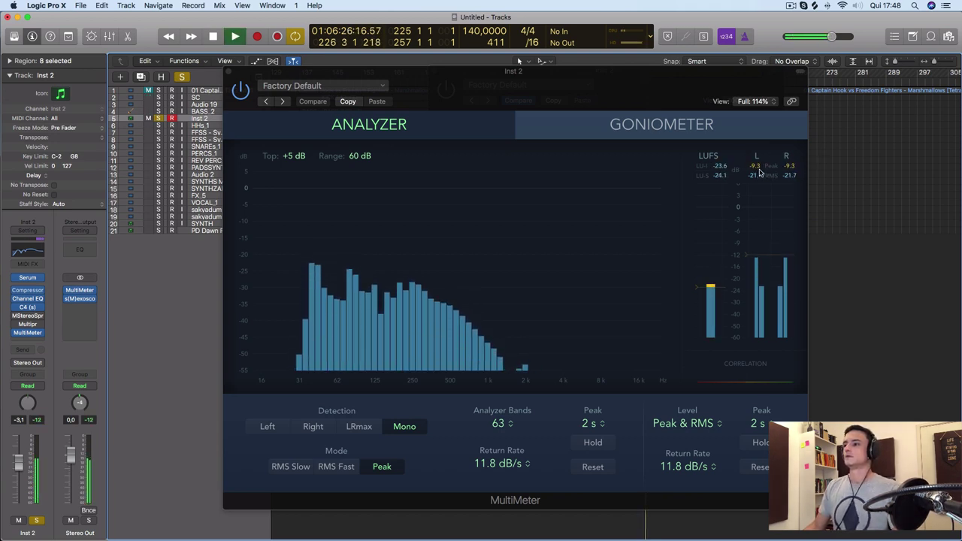
key("space")
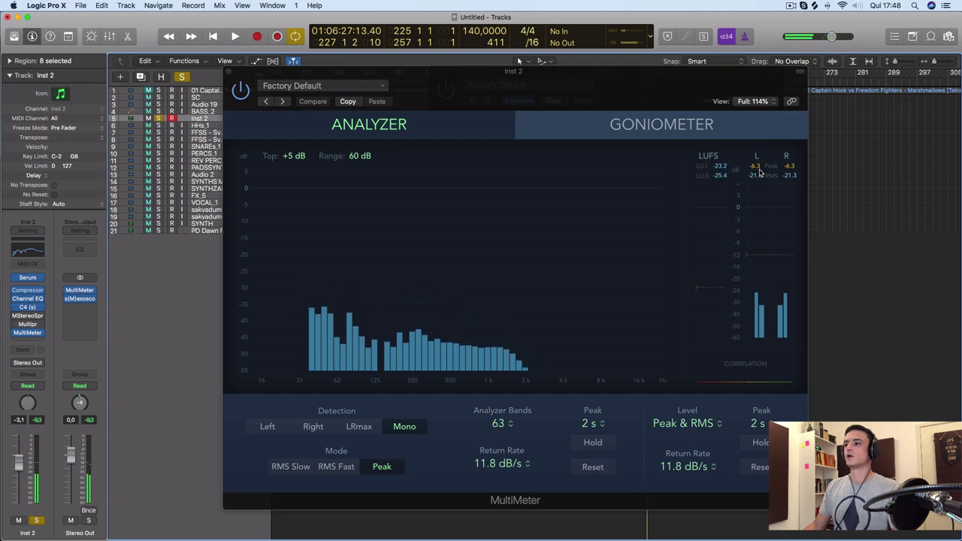
Open the first Inst 2 region in the Piano Roll and move the MultiMeter and Multipressor windows clear of its notes
left_click_drag(680, 94, 688, 309)
left_click_drag(588, 71, 613, 222)
left_click(621, 119)
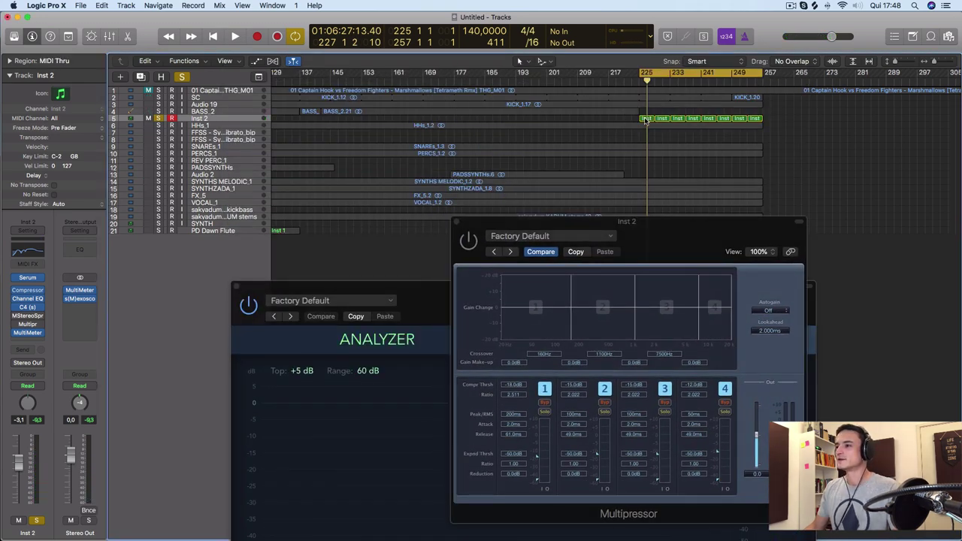
double_click(646, 120)
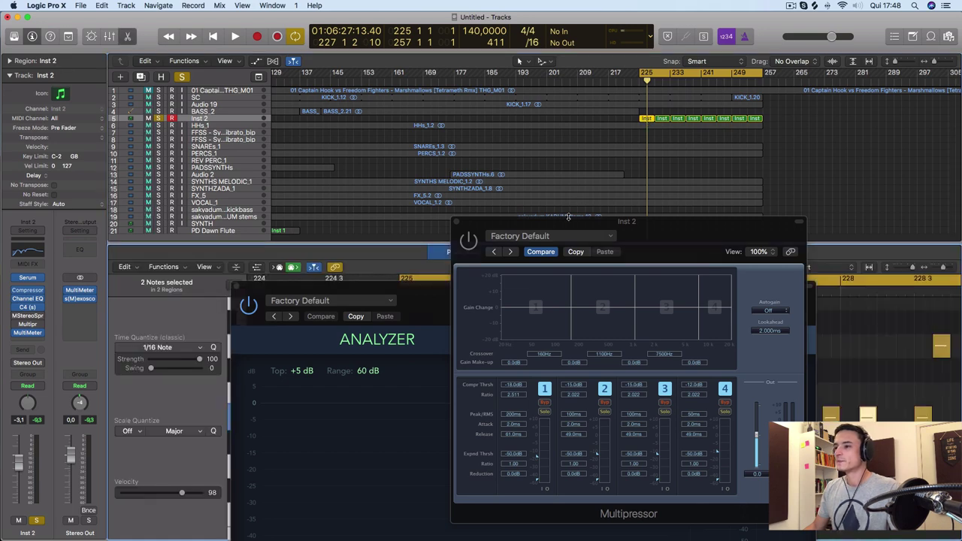
left_click_drag(568, 217, 537, 341)
left_click_drag(237, 292, 362, 492)
left_click_drag(474, 347, 504, 537)
Audition the low and higher bass notes across the first Inst 2 region to examine how their pitches vary
left_click(418, 418)
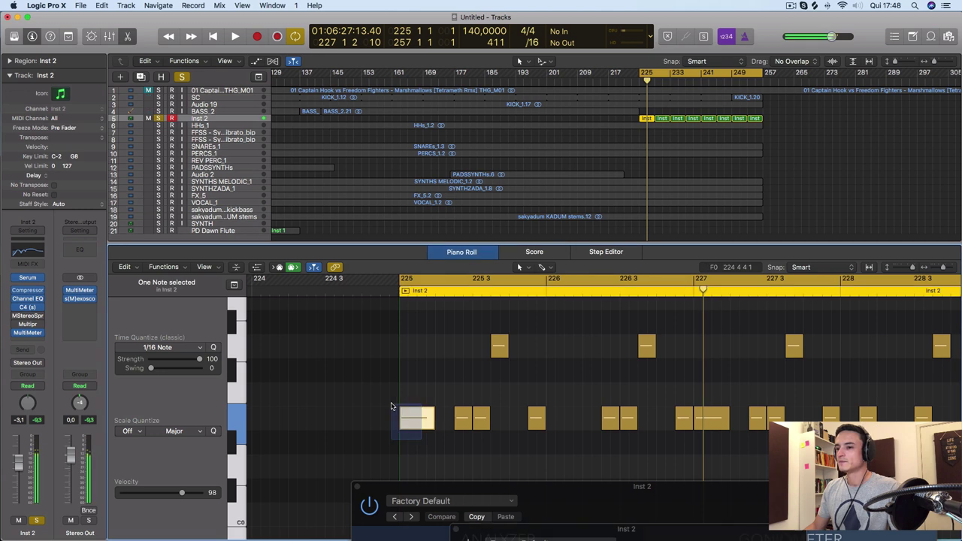
left_click(478, 417)
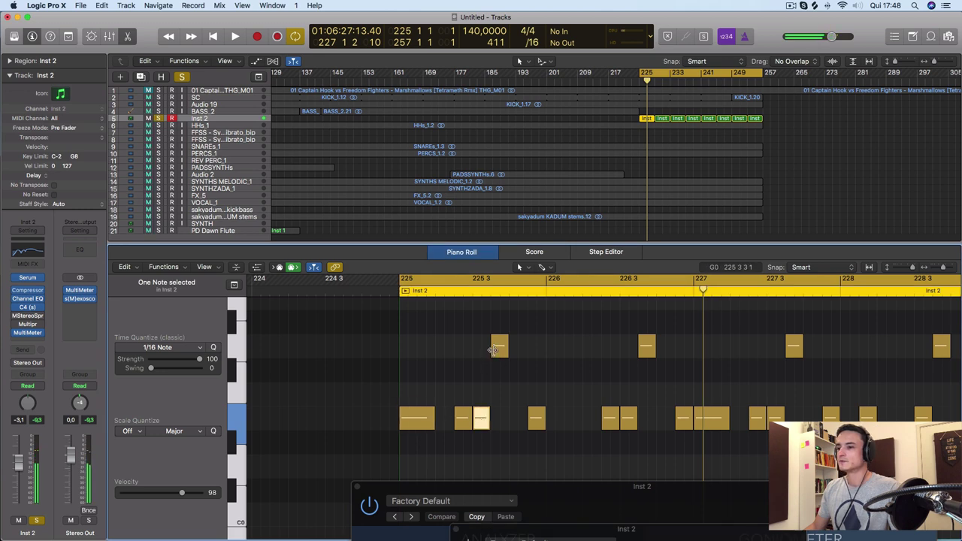
left_click(494, 349)
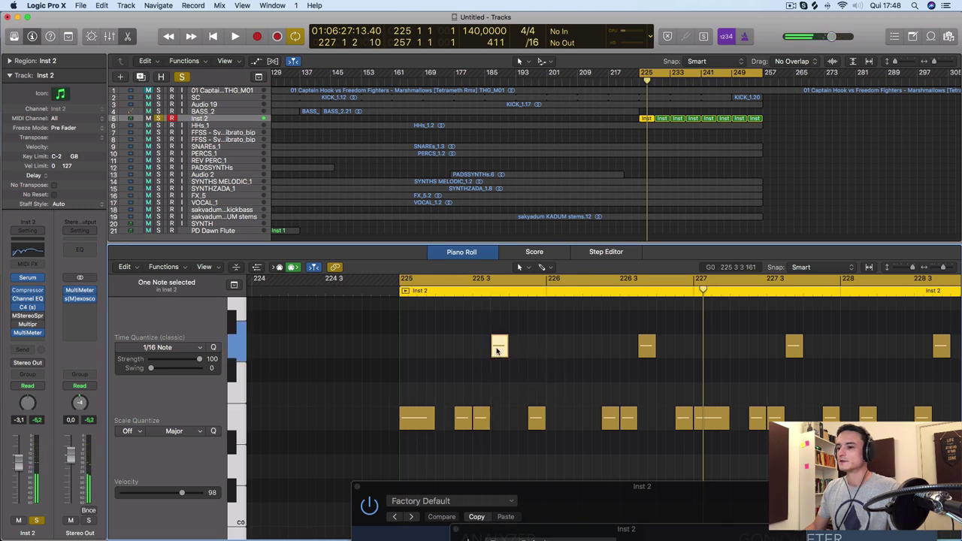
mouse_move(496, 350)
scroll(553, 361, "right", 5)
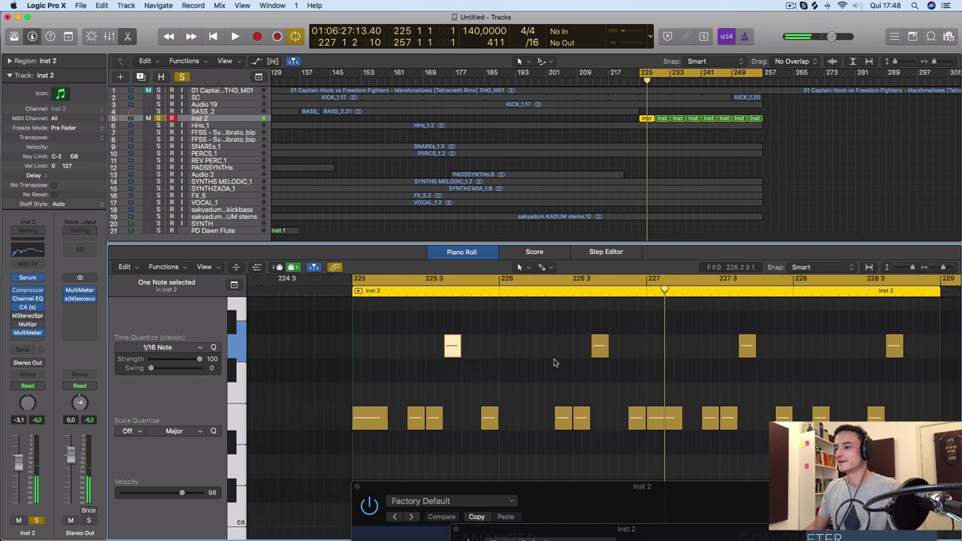
scroll(638, 364, "up", 3)
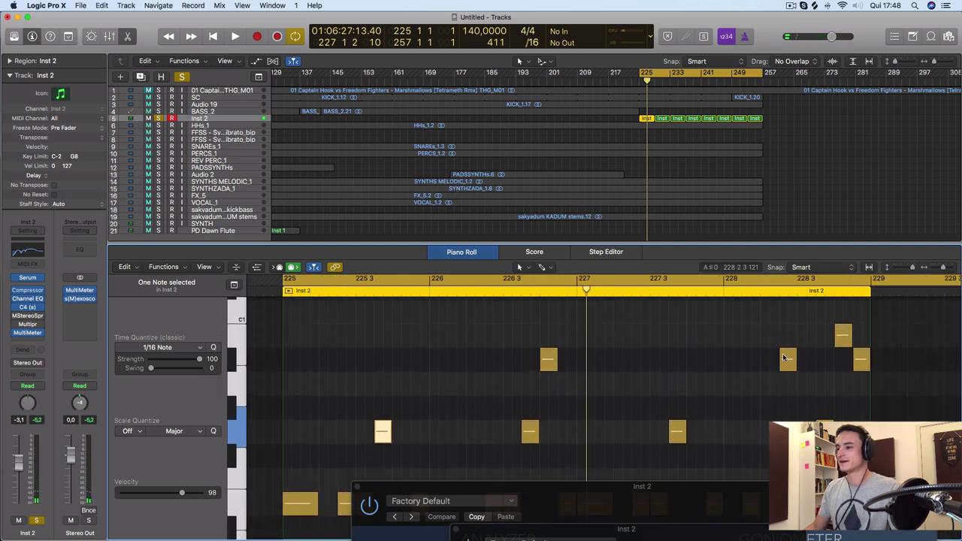
left_click(784, 358)
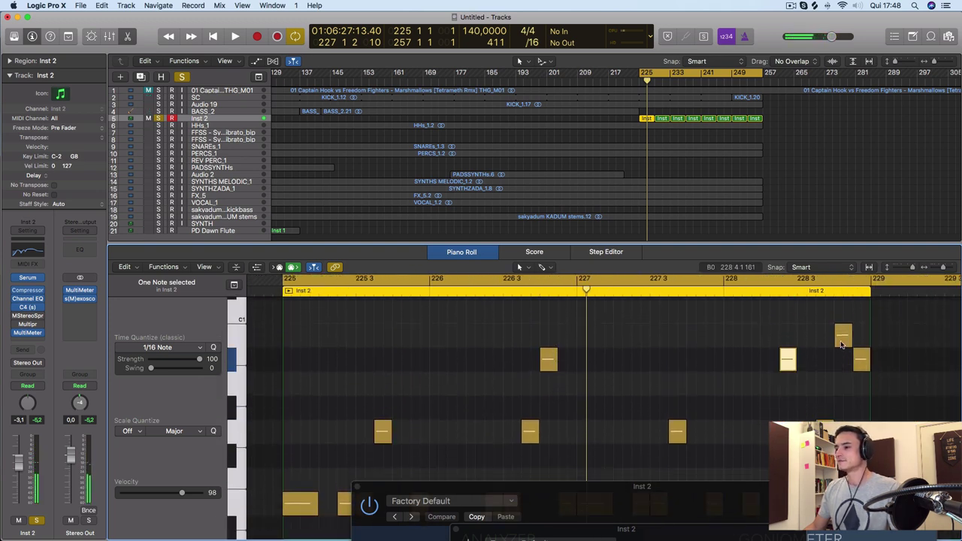
left_click(842, 343)
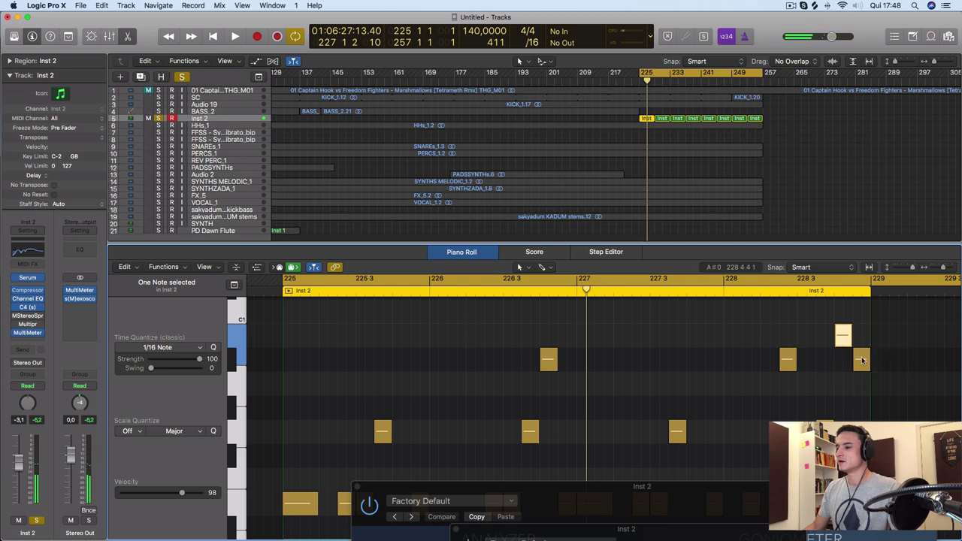
left_click(862, 360)
Bring the MultiMeter and Multipressor windows of Inst 2 back into full view
left_click_drag(801, 497, 550, 77)
left_click(27, 324)
left_click_drag(600, 21, 652, 153)
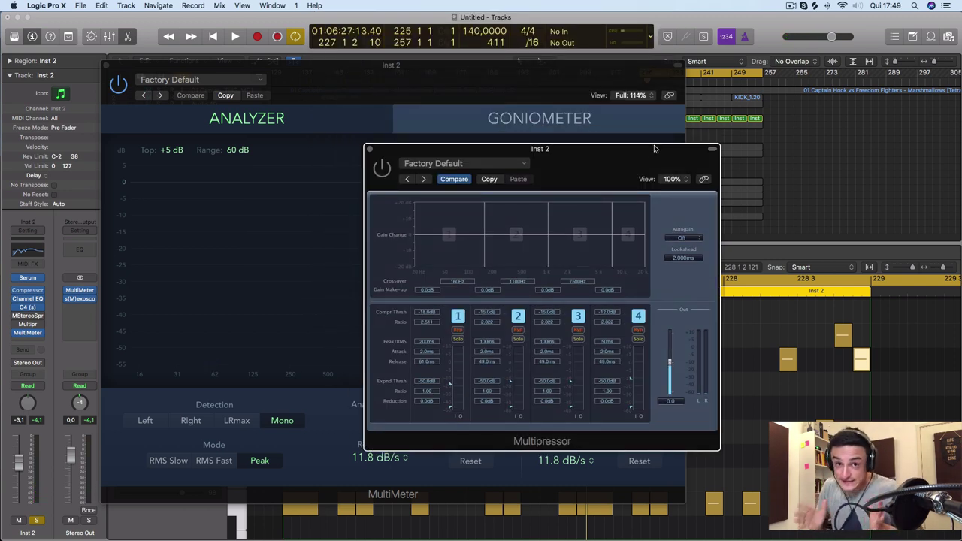
Move the Multipressor off the MultiMeter and play the bass loop to examine its peak readings
key("space")
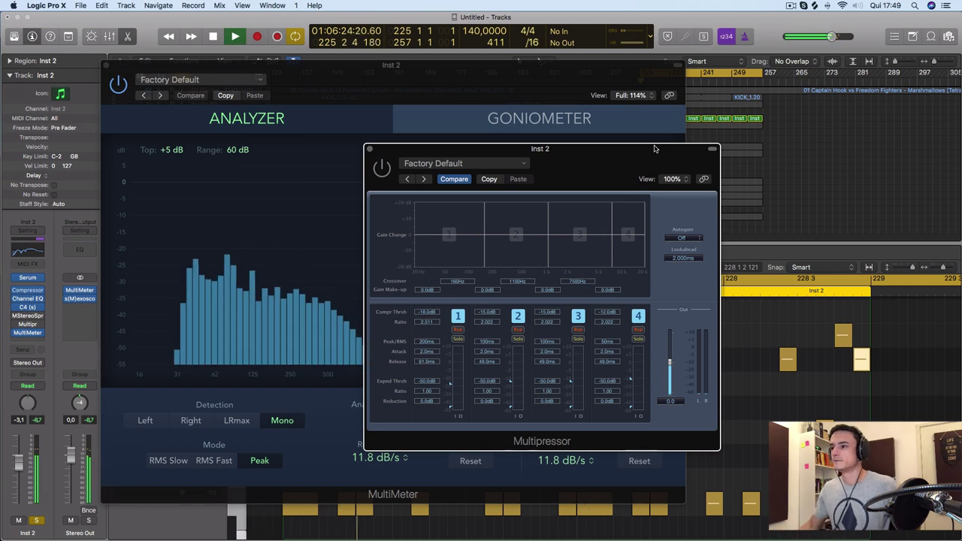
left_click_drag(653, 149, 937, 301)
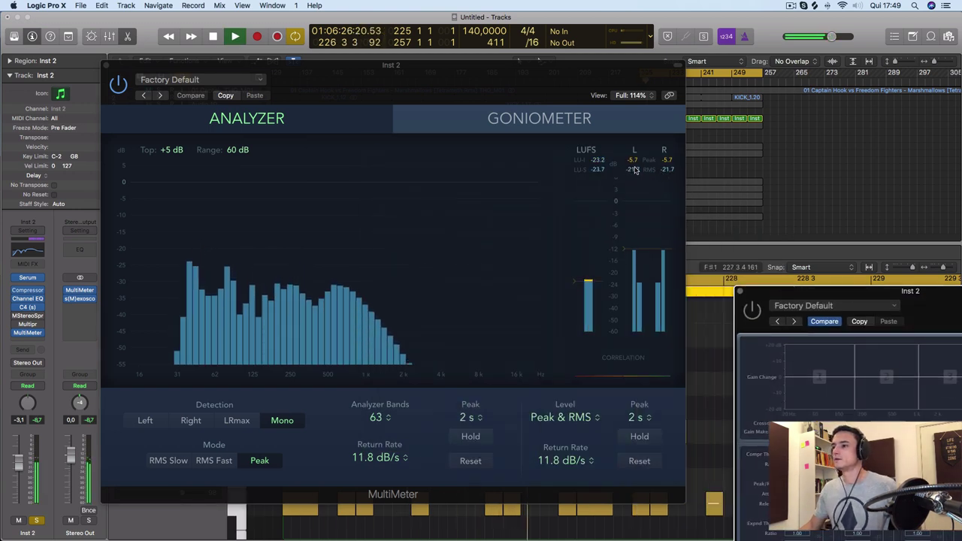
key("space")
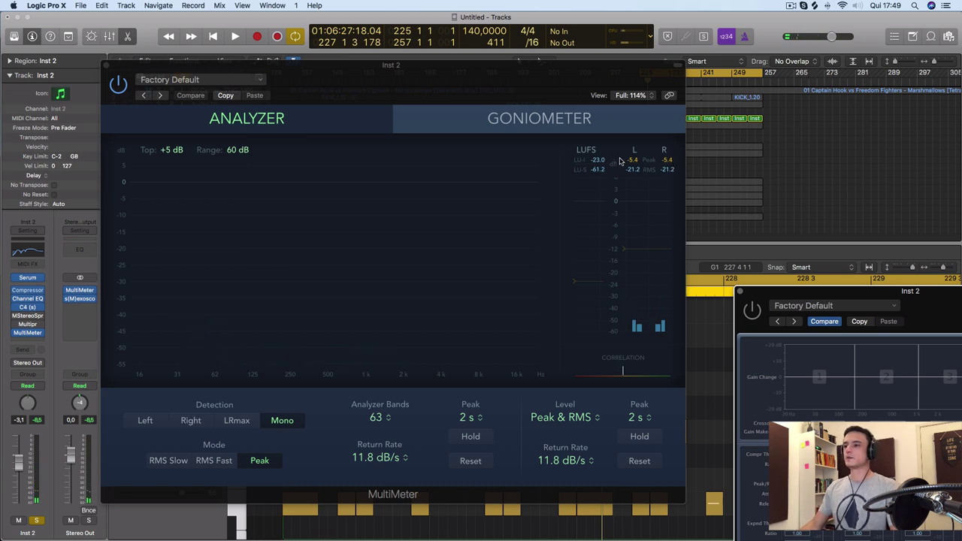
key("space")
left_click(633, 166)
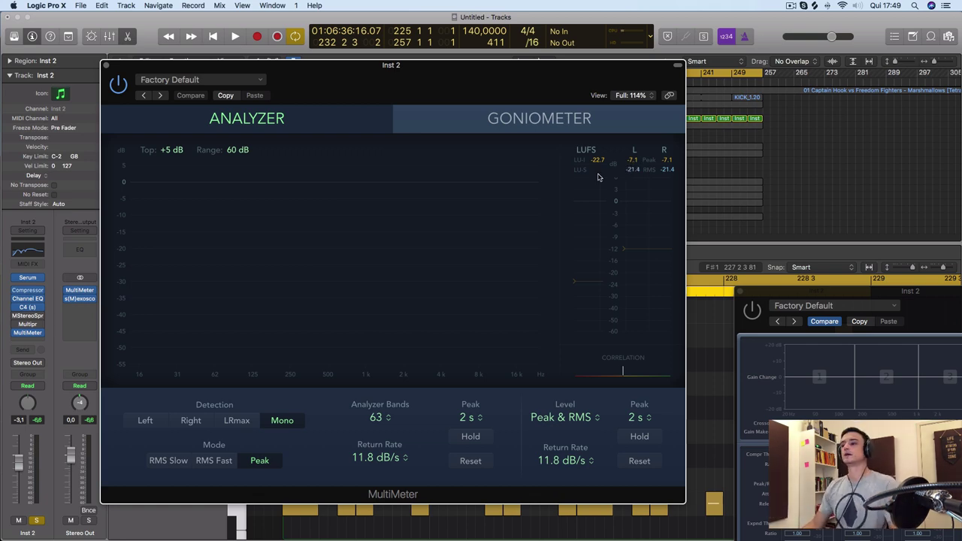
Play the bass loop again and examine its upper harmonics and peak levels in the MultiMeter
left_click_drag(939, 298, 957, 189)
key("space")
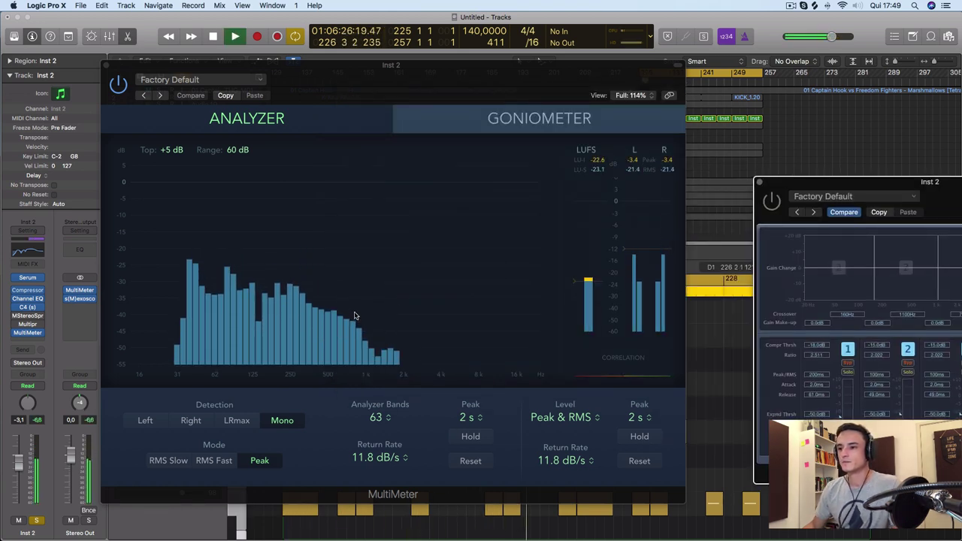
key("space")
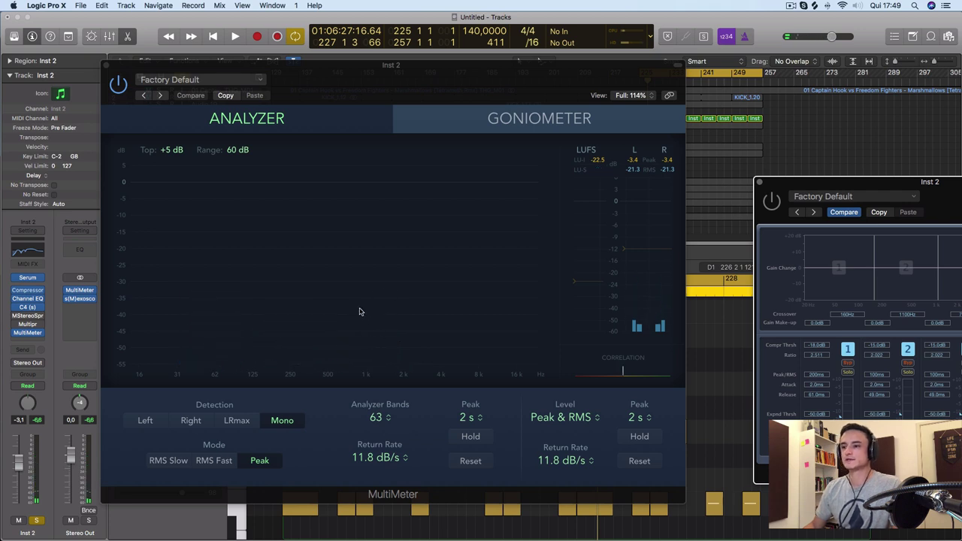
key("space")
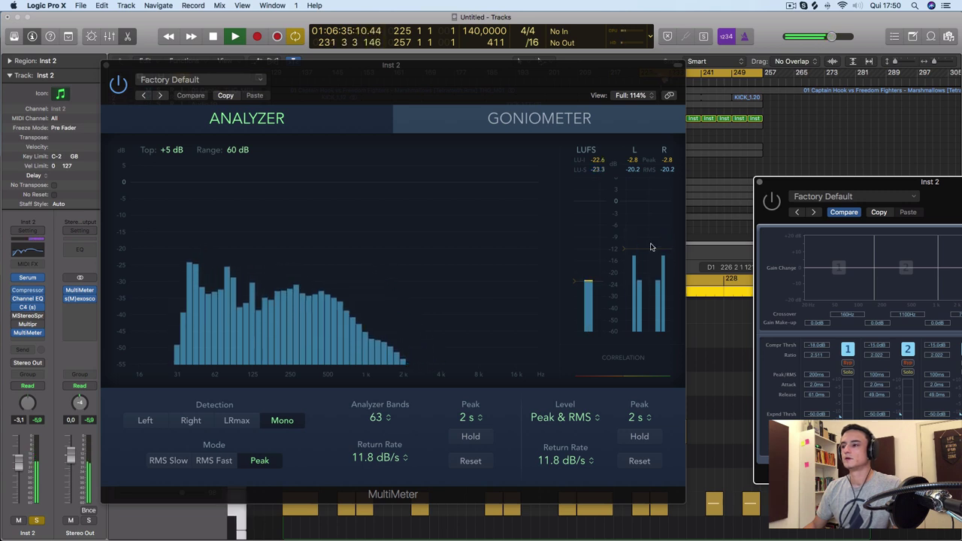
Place the Multipressor over the MultiMeter, enable it, and listen to the bass loop through it
left_click_drag(908, 195, 454, 117)
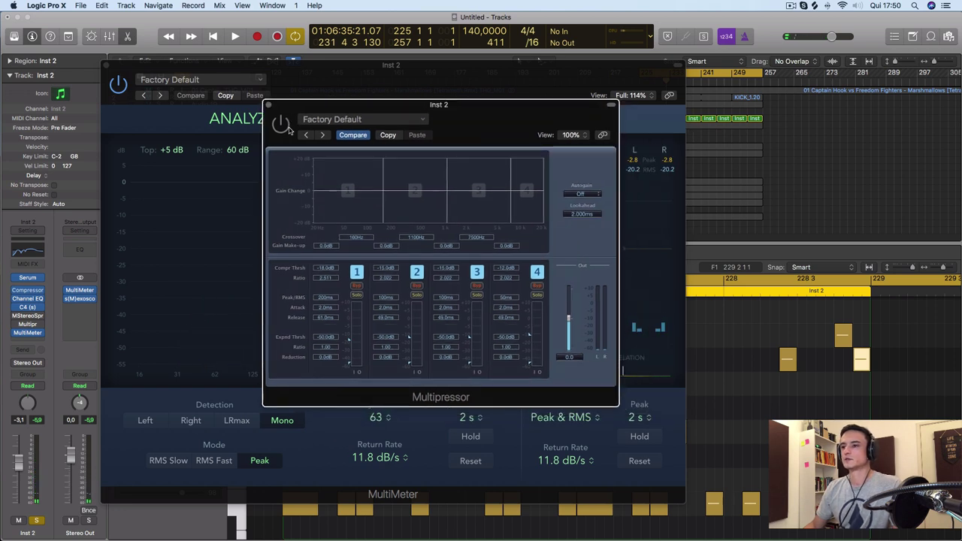
key("space")
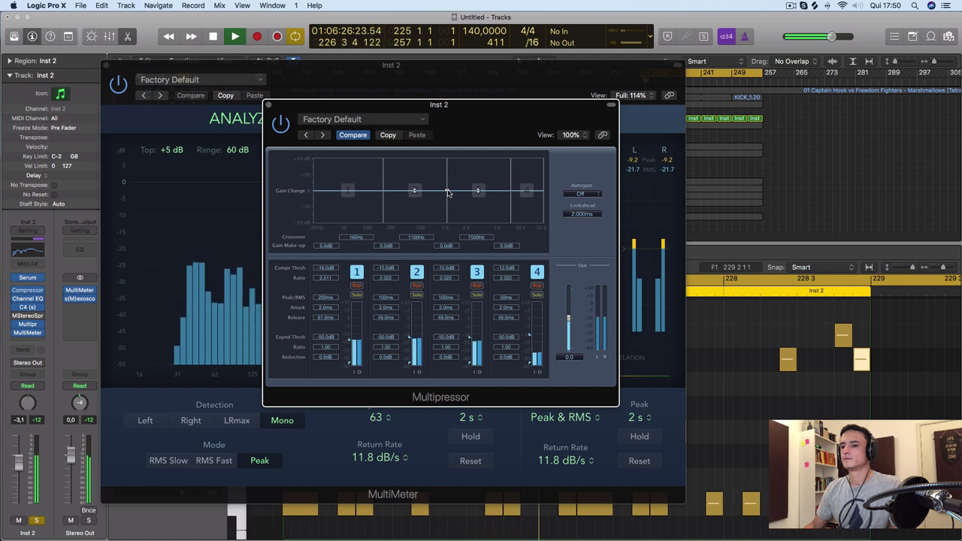
key("space")
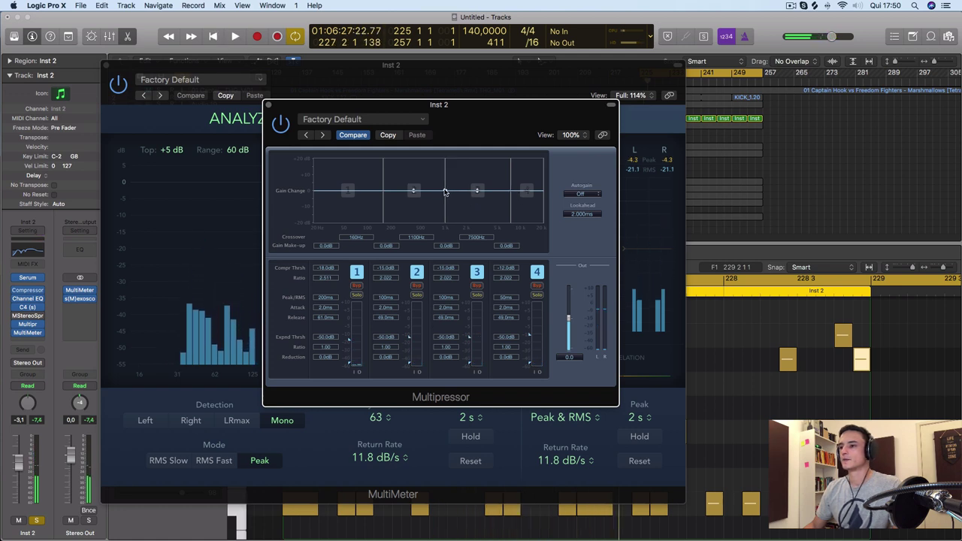
Set the Multipressor's second crossover to 870 Hz and third to 2200 Hz, and band 3's gain make-up to -0.5 dB
left_click_drag(445, 193, 440, 192)
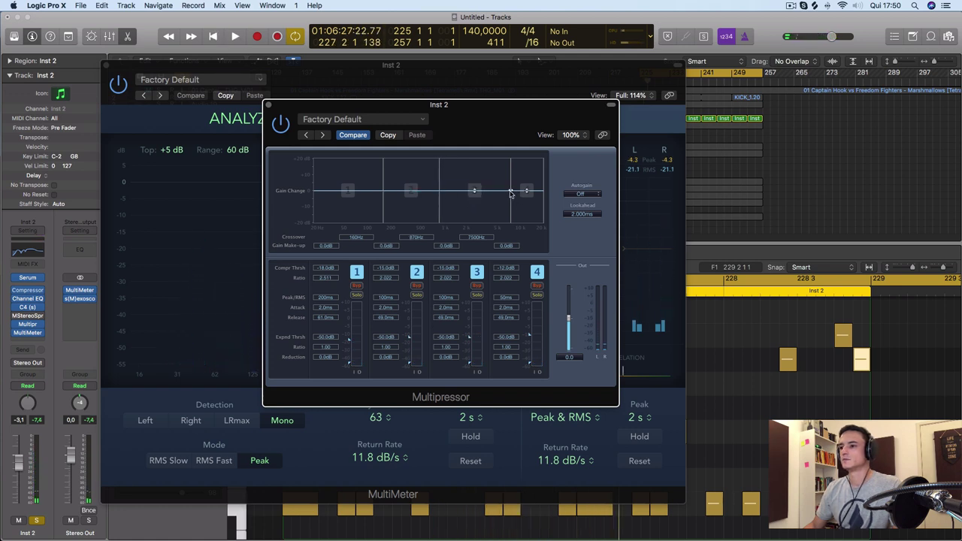
left_click_drag(509, 193, 471, 193)
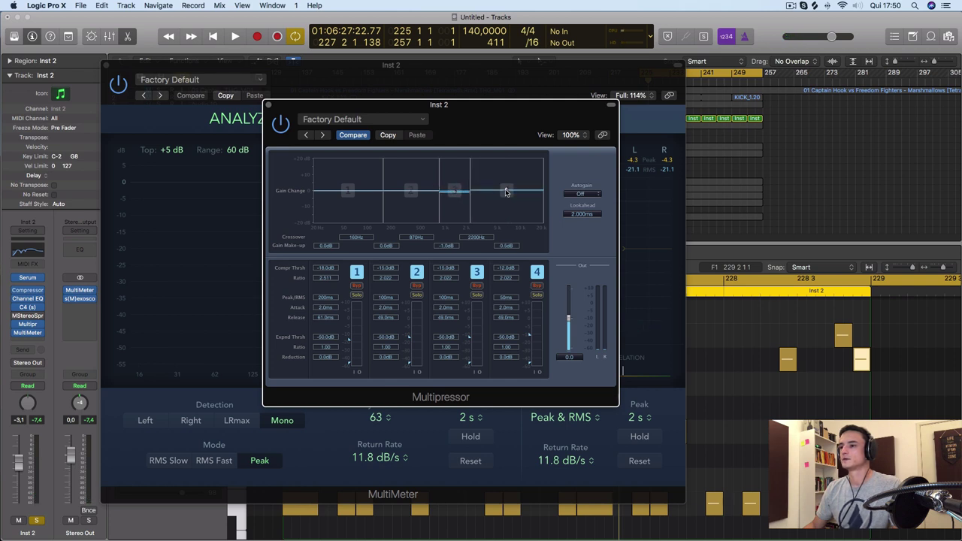
key("space")
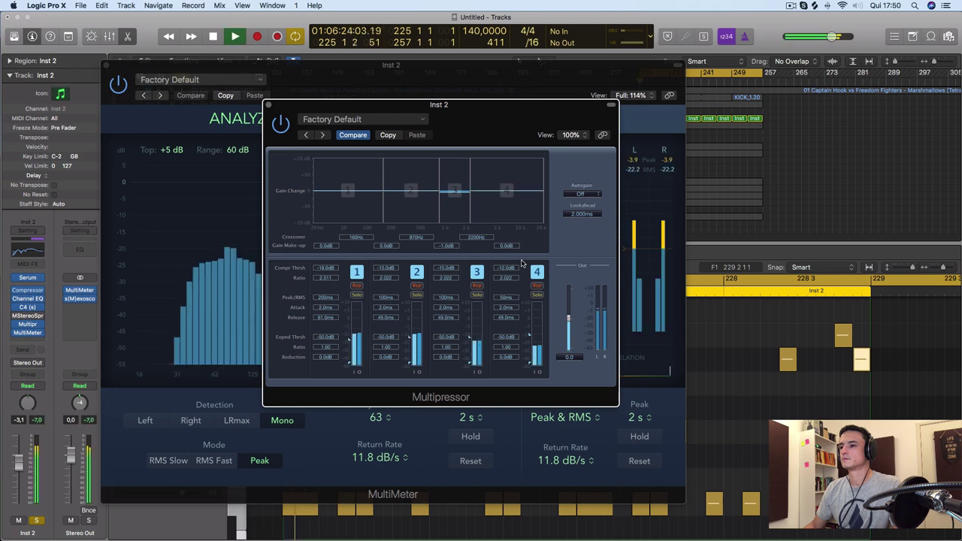
left_click_drag(454, 194, 454, 191)
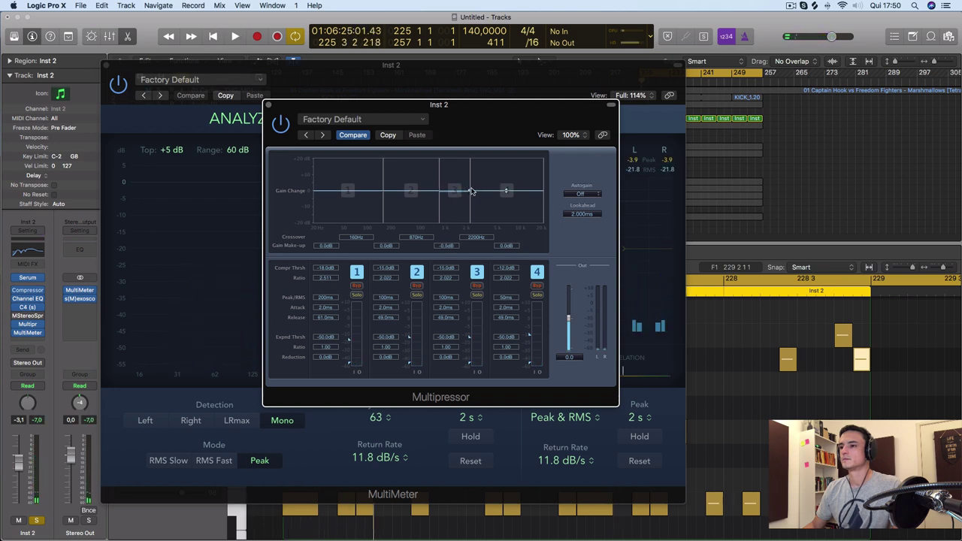
While looping the bass, set the second crossover to 820 Hz and the gain make-up to -0.5 dB for band 2 and -1.0 dB for band 3
key("space")
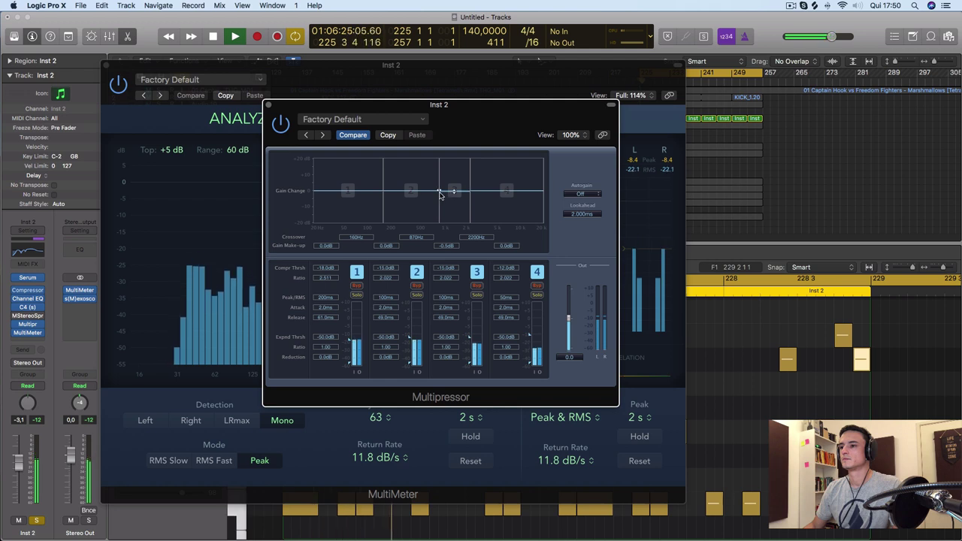
left_click_drag(440, 193, 438, 194)
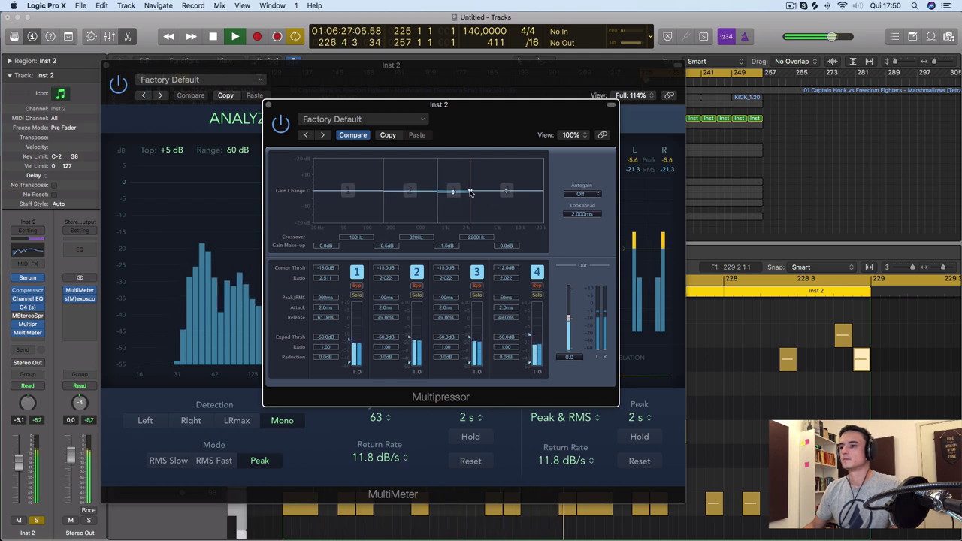
key("space")
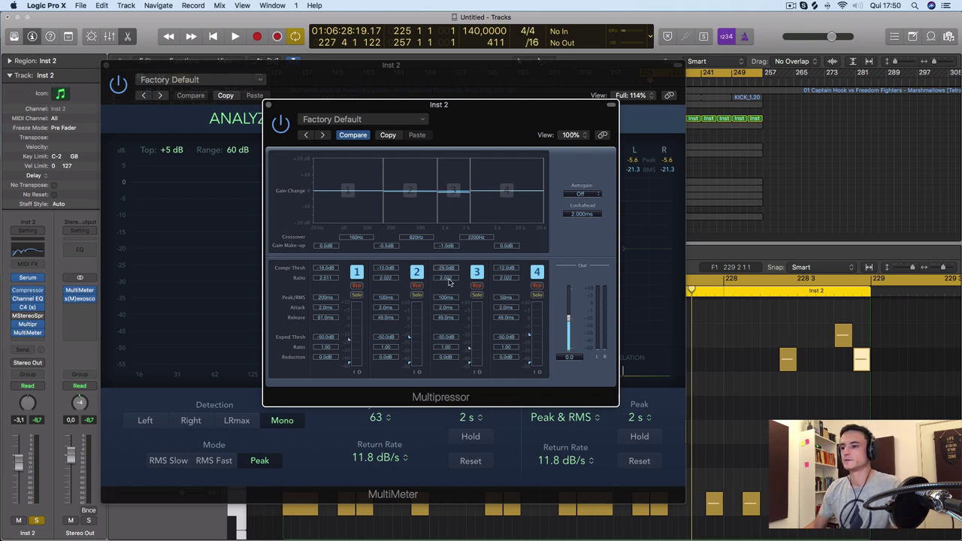
While auditioning the loop, set band 3's compressor threshold to -36.5 dB and expander threshold to -57.0 dB, and return bands 2 and 3 make-up to 0.0 dB
key("space")
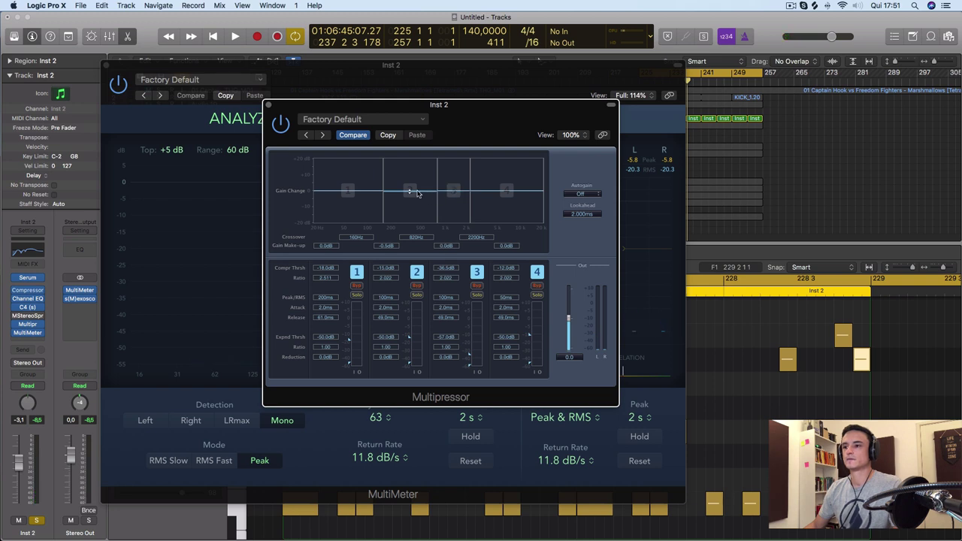
key("space")
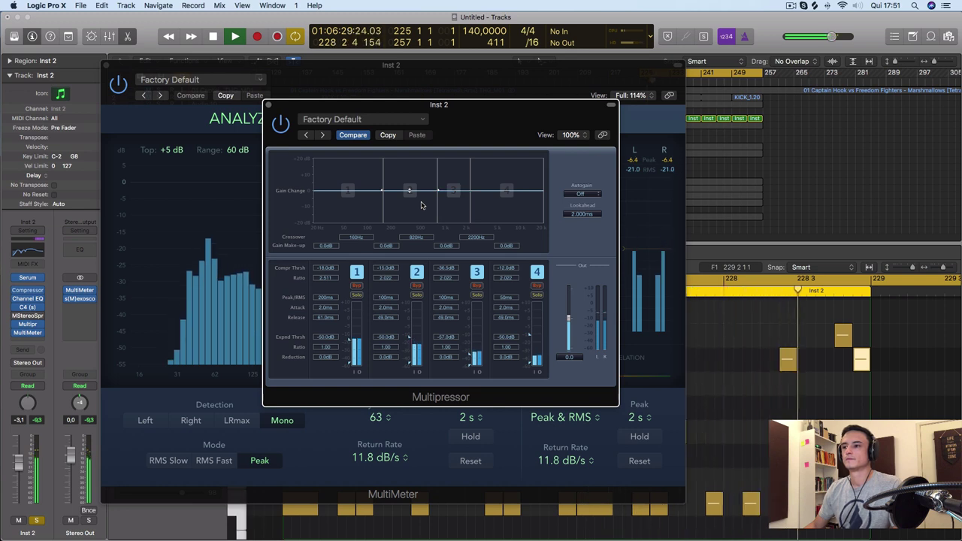
key("space")
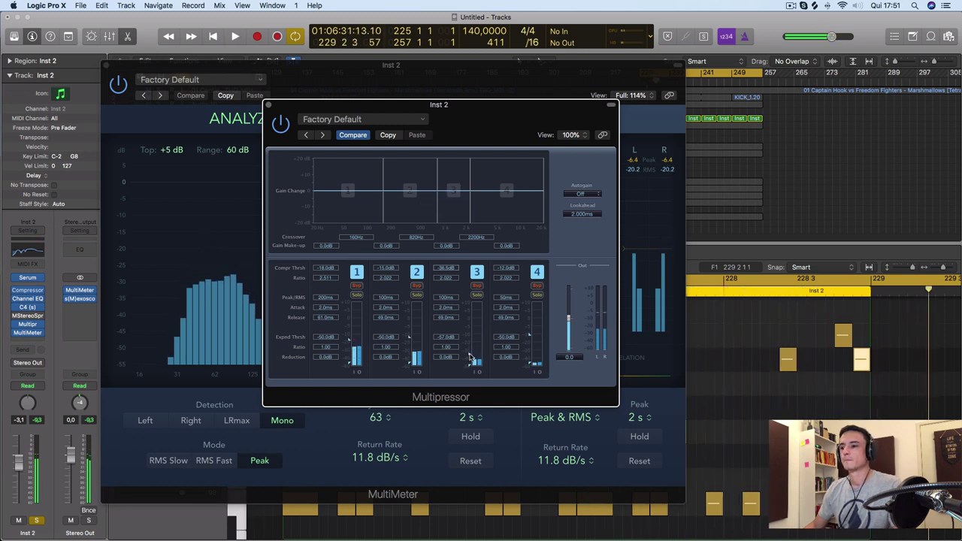
key("space")
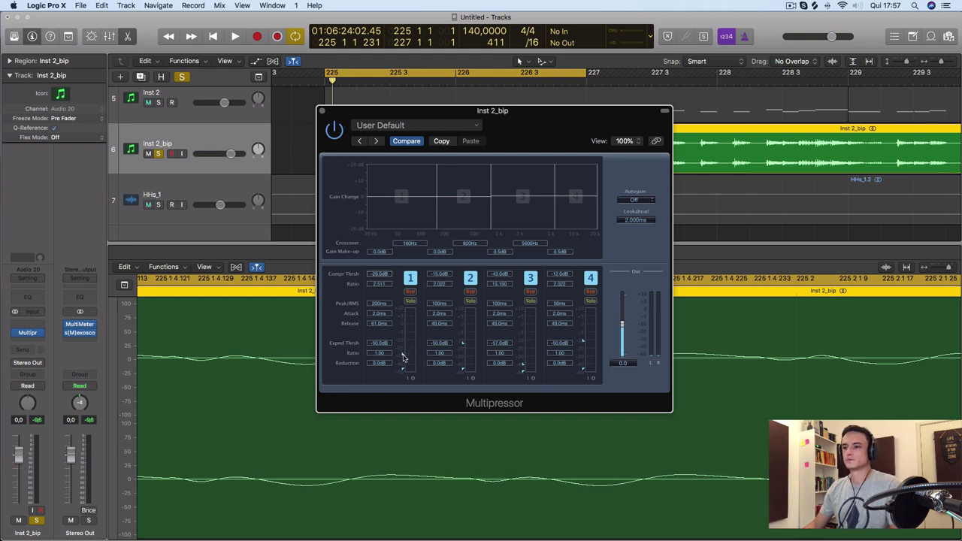
Play the bounced Inst 2_bip loop and set band 1's compressor threshold to -6.5 dB in its Multipressor
key("space")
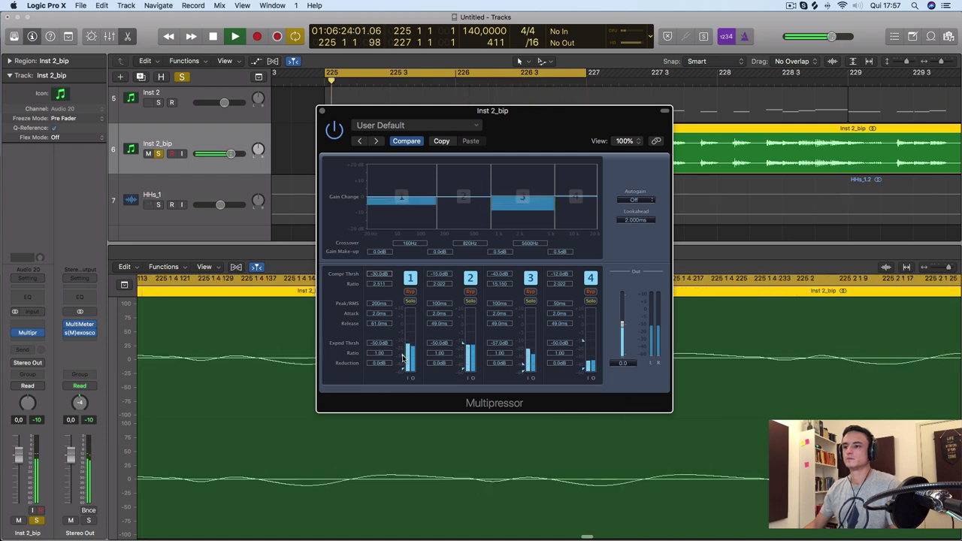
left_click_drag(402, 359, 404, 356)
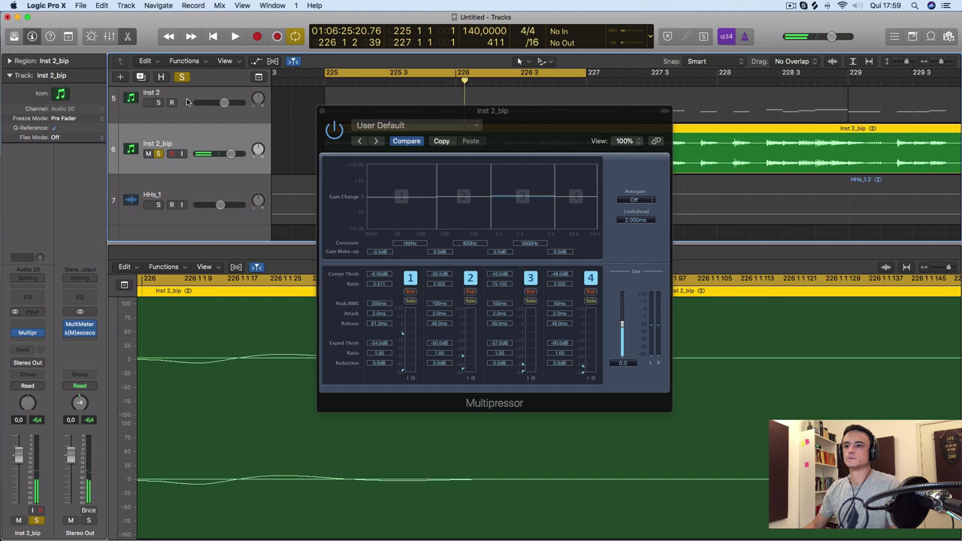
Select the original Inst 2 track to view its channel strip and MIDI notes
left_click(187, 102)
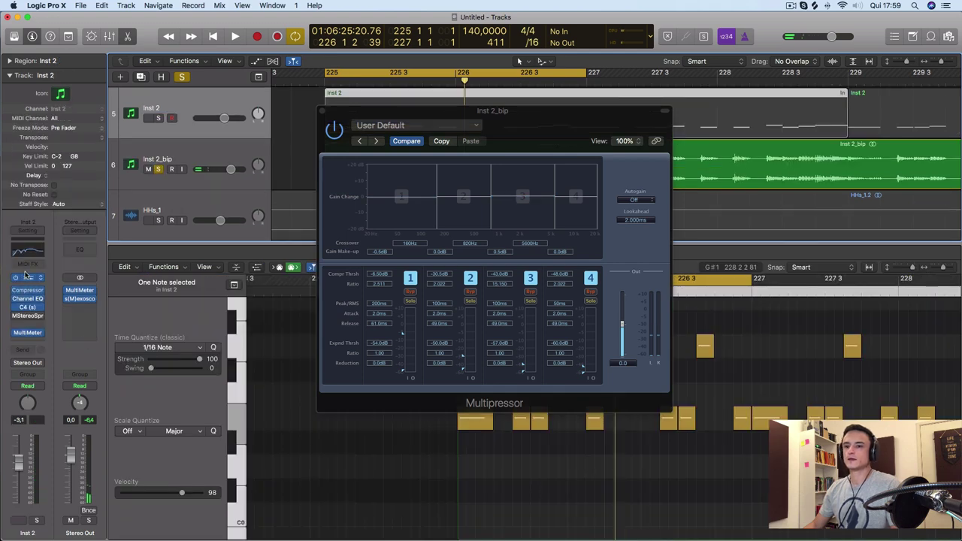
left_click(28, 279)
left_click_drag(691, 437, 585, 89)
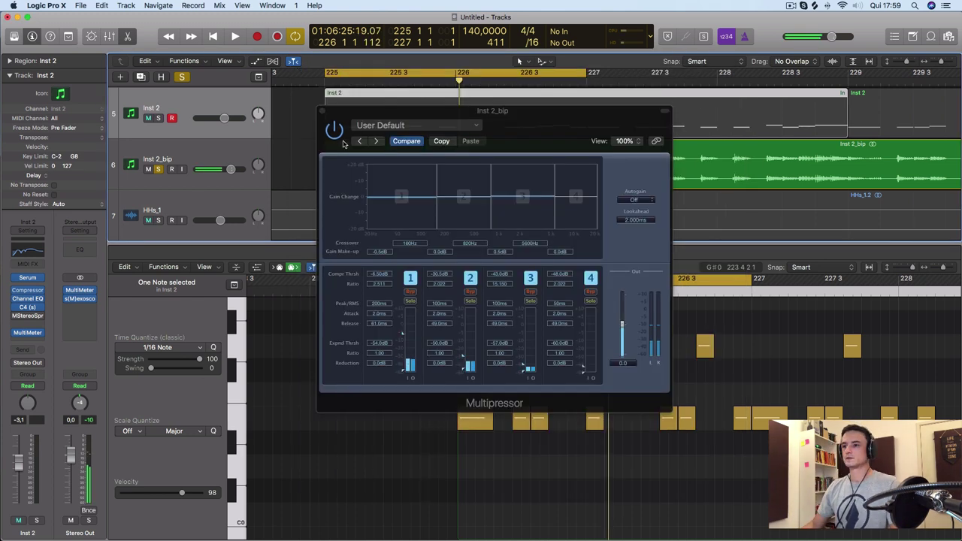
Compare the Inst 2_bip loop with the Multipressor bypassed and enabled during playback
left_click(340, 132)
key("space")
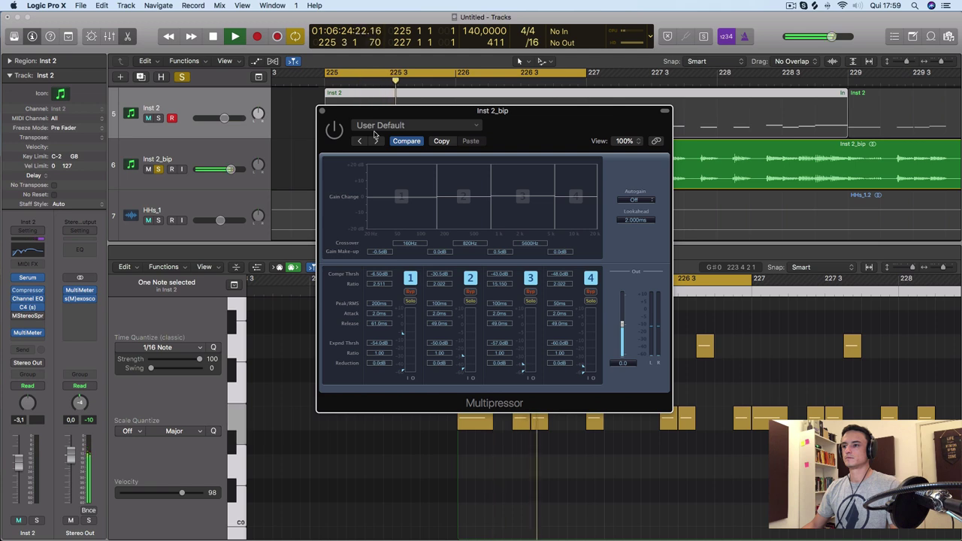
left_click(335, 131)
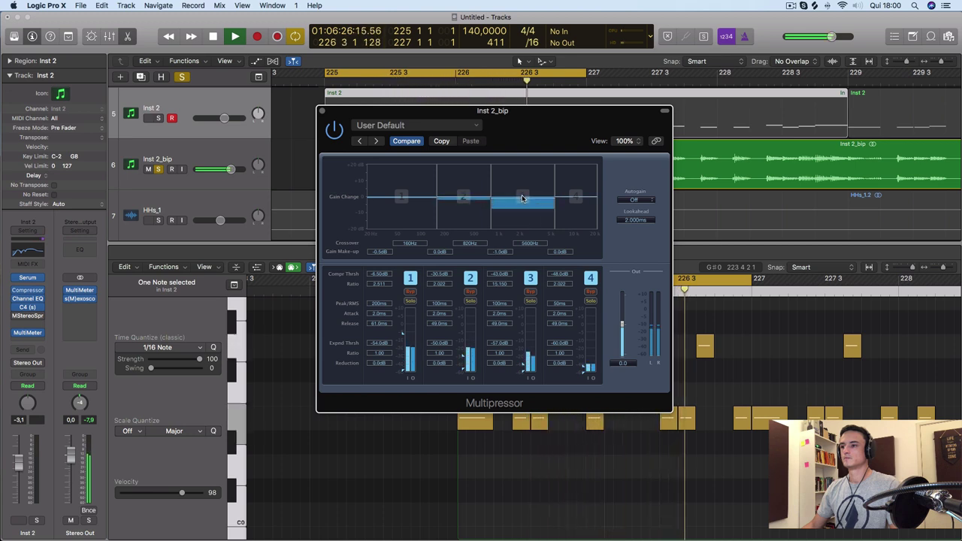
Set band 3's gain make-up to -2.5 dB, select the Inst 2_bip region and stop playback
left_click_drag(522, 197, 521, 198)
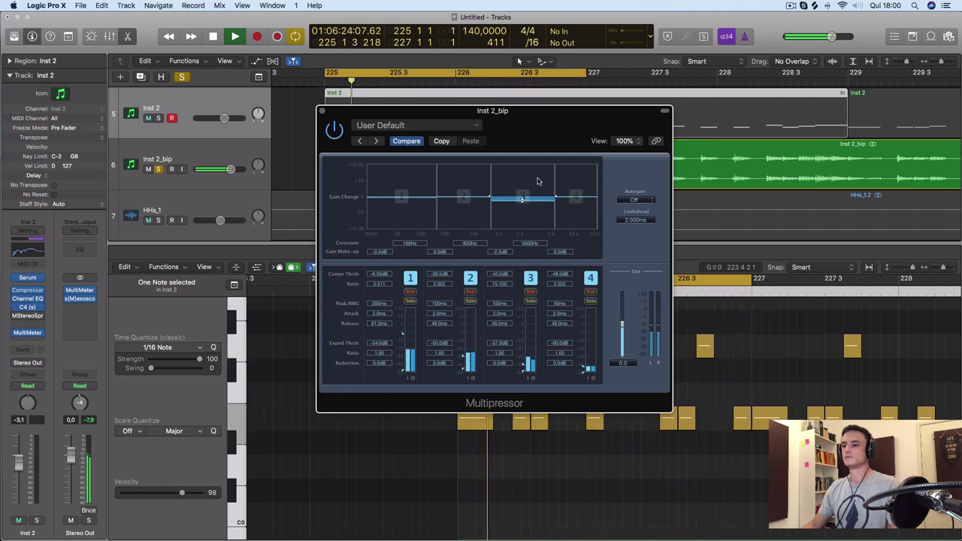
left_click(707, 173)
key("space")
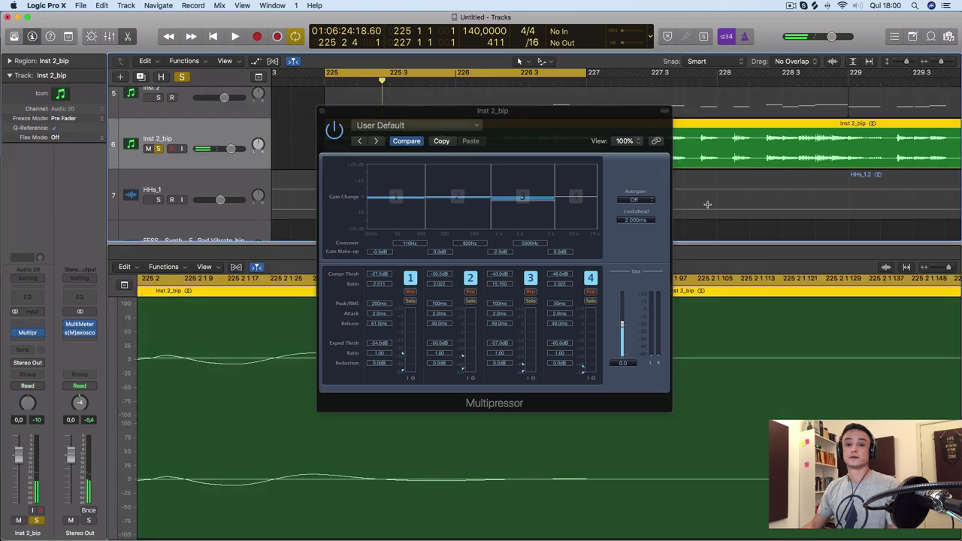